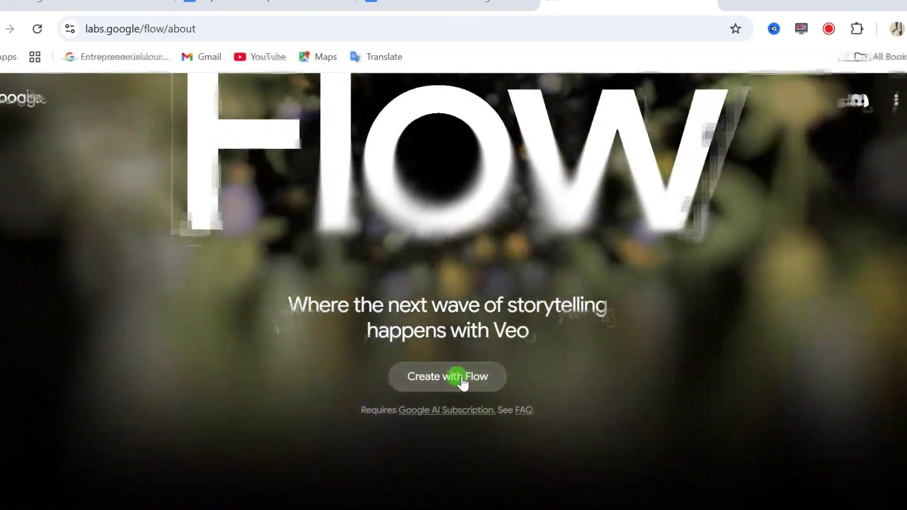
- From Flow's project gallery, create the new project 'Jun 25 - 1949' with an empty Text to Video prompt
{"action": "left_click", "coordinate": [461, 380]}
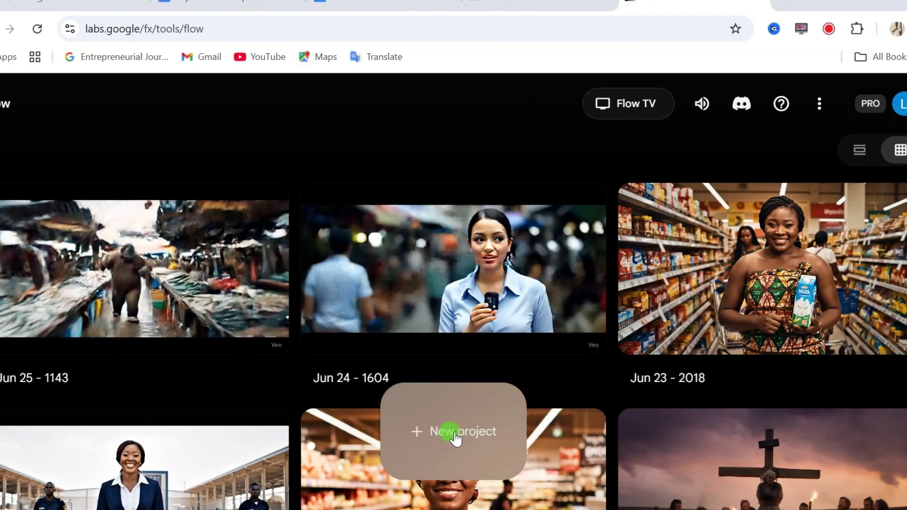
{"action": "left_click", "coordinate": [455, 438]}
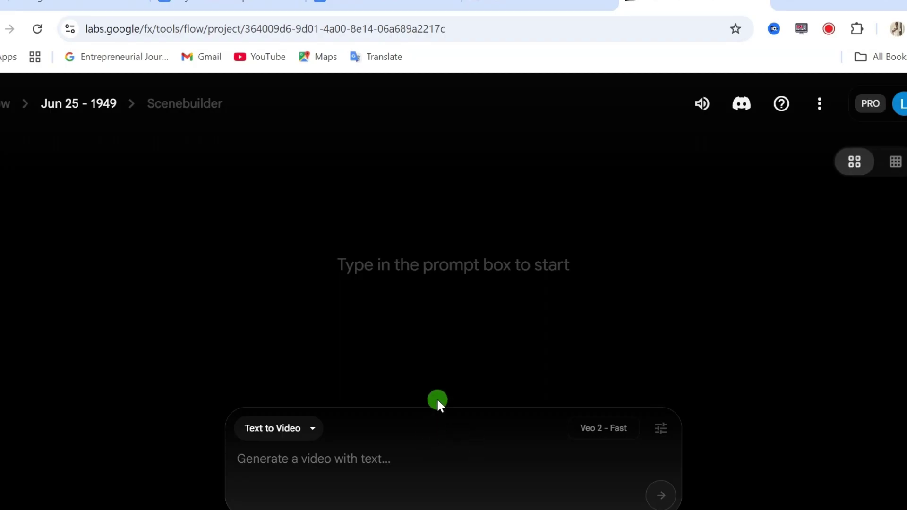
- Switch to the Judi's Boutique prompt document and scroll through its sections
{"action": "key", "text": "ctrl+shift+Tab"}
{"action": "key", "text": "ctrl+shift+Tab"}
{"action": "scroll", "coordinate": [320, 248], "scroll_direction": "down", "scroll_amount": 2}
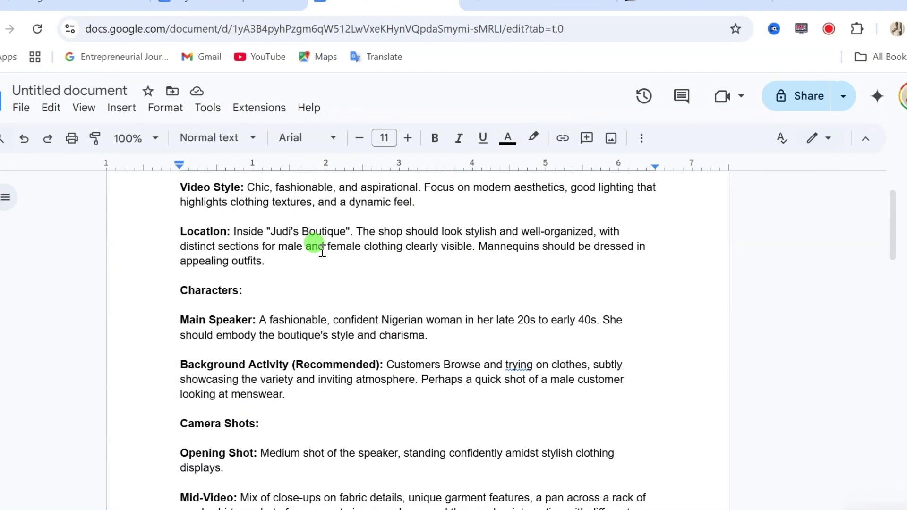
{"action": "scroll", "coordinate": [322, 249], "scroll_direction": "up", "scroll_amount": 2}
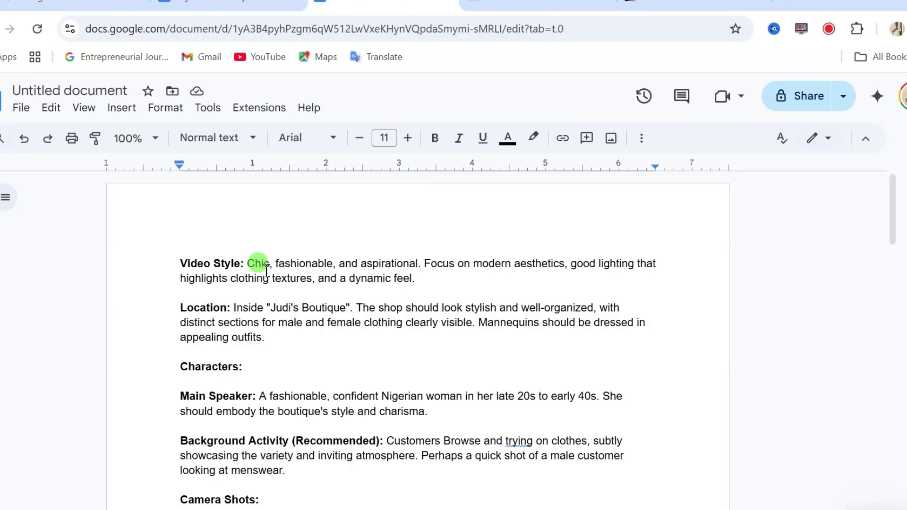
{"action": "scroll", "coordinate": [284, 289], "scroll_direction": "down", "scroll_amount": 5}
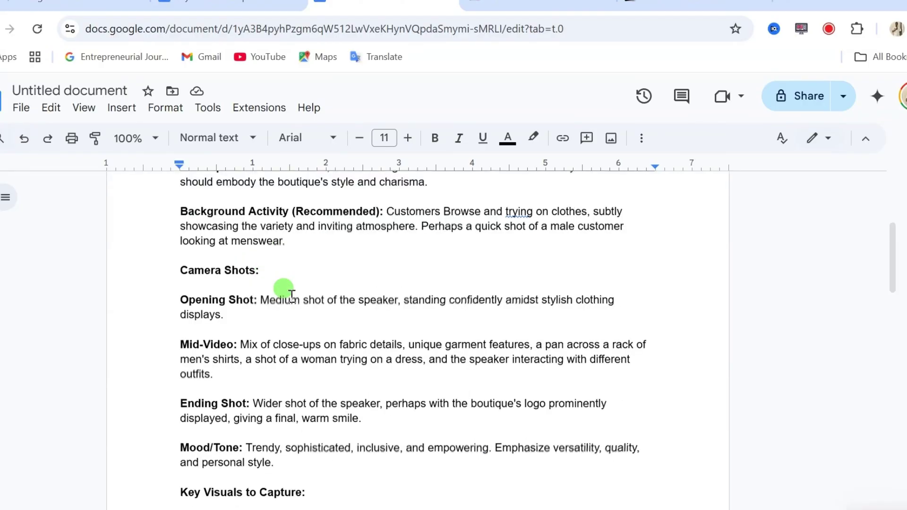
{"action": "scroll", "coordinate": [292, 296], "scroll_direction": "down", "scroll_amount": 2}
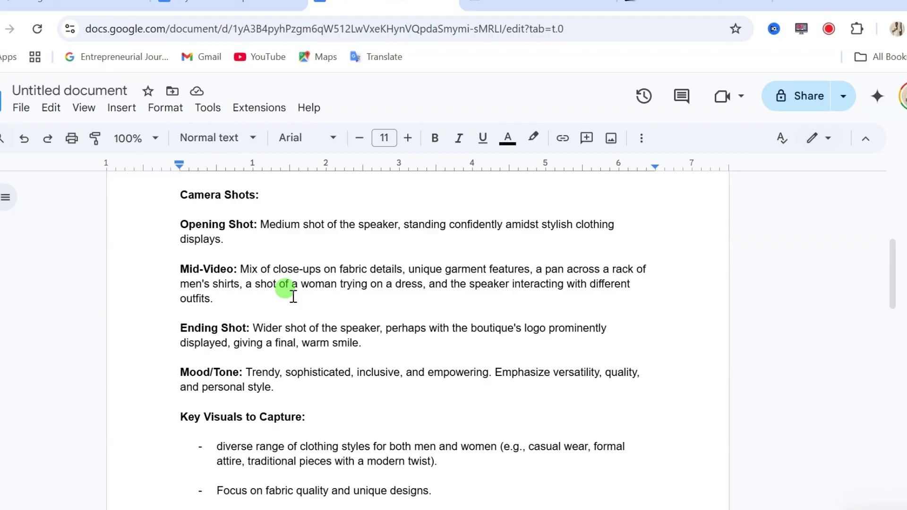
{"action": "scroll", "coordinate": [293, 296], "scroll_direction": "down", "scroll_amount": 2}
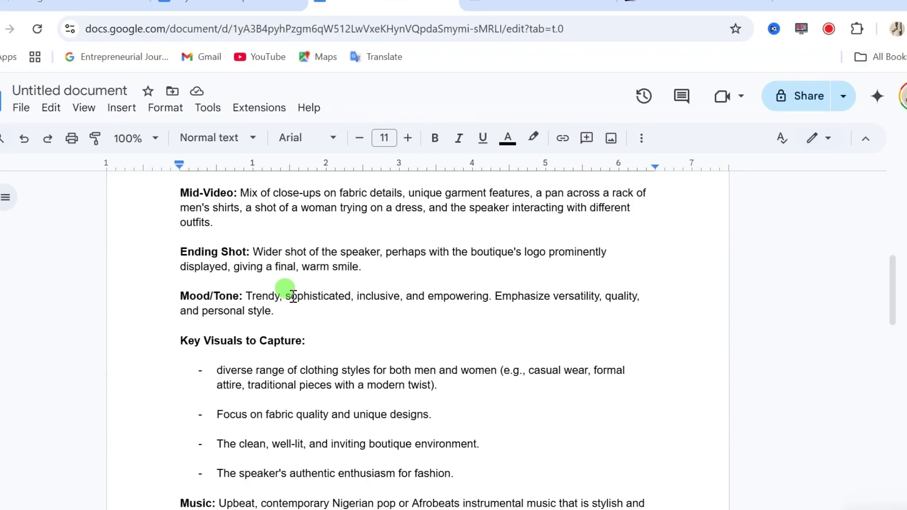
{"action": "key", "text": "ctrl+Home"}
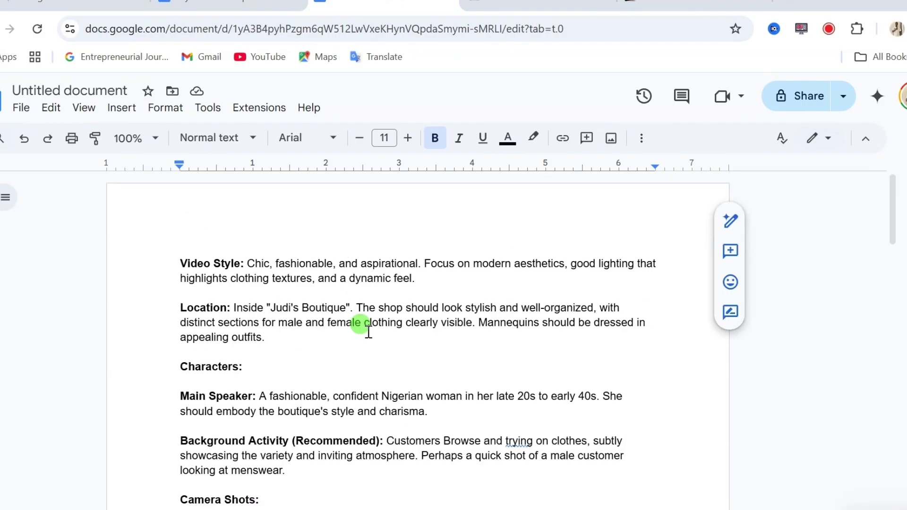
- Select the two paragraphs under the ADVERT SCRIPT heading
{"action": "scroll", "coordinate": [368, 325], "scroll_direction": "down", "scroll_amount": 2}
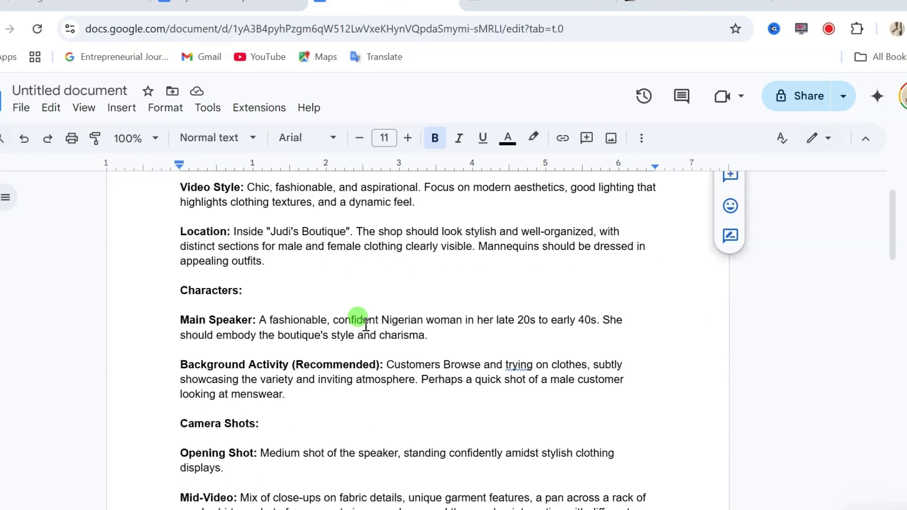
{"action": "scroll", "coordinate": [173, 247], "scroll_direction": "down", "scroll_amount": 15}
{"action": "left_click_drag", "start_coordinate": [178, 236], "coordinate": [269, 236]}
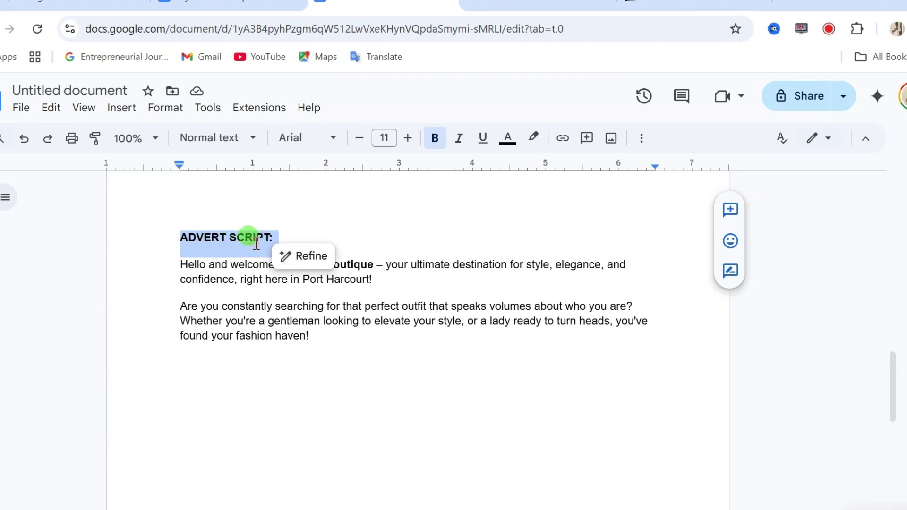
{"action": "left_click", "coordinate": [256, 238]}
{"action": "left_click_drag", "start_coordinate": [181, 267], "coordinate": [324, 331]}
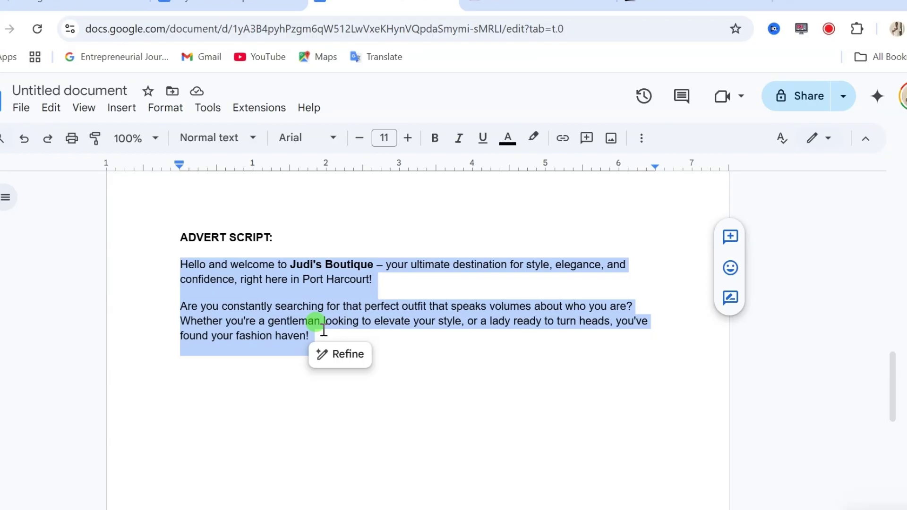
- Copy the script's opening paragraph welcoming viewers to Judi's Boutique
{"action": "scroll", "coordinate": [324, 330], "scroll_direction": "up", "scroll_amount": 2}
{"action": "left_click_drag", "start_coordinate": [373, 356], "coordinate": [185, 337]}
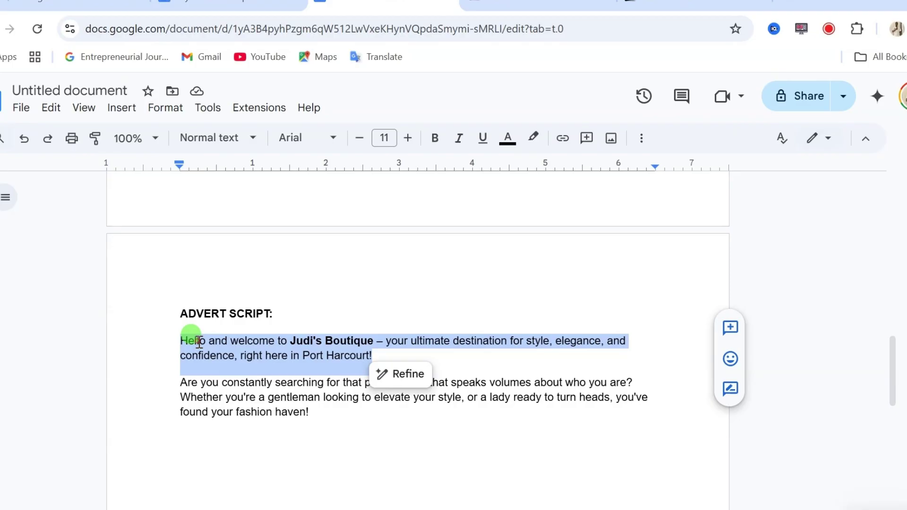
{"action": "right_click", "coordinate": [197, 342]}
{"action": "left_click", "coordinate": [238, 177]}
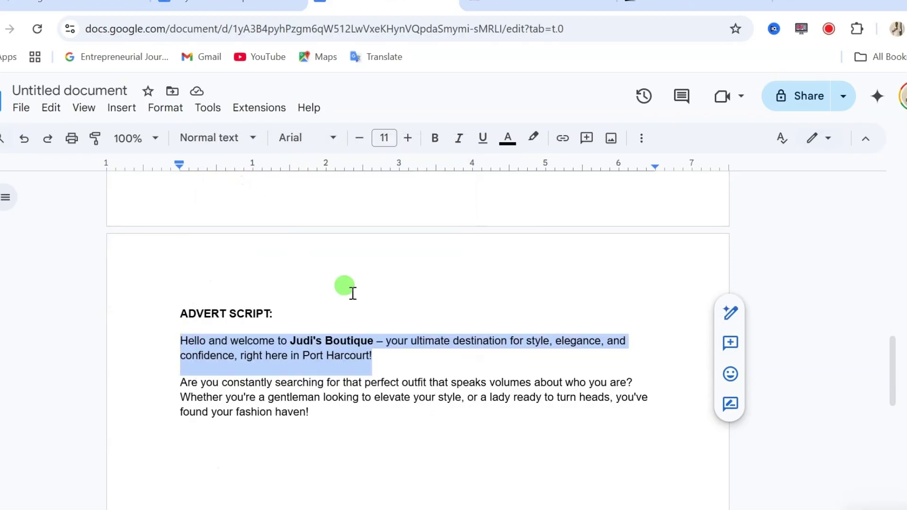
- Paste the welcome line at the end of the Main Speaker description and check it
{"action": "scroll", "coordinate": [350, 293], "scroll_direction": "up", "scroll_amount": 10}
{"action": "scroll", "coordinate": [353, 301], "scroll_direction": "up", "scroll_amount": 3}
{"action": "left_click_drag", "start_coordinate": [176, 243], "coordinate": [248, 244]}
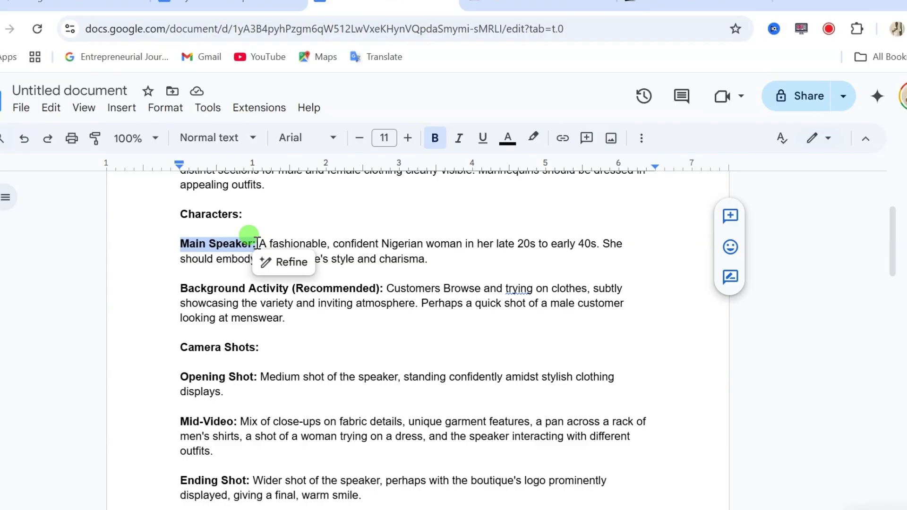
{"action": "left_click", "coordinate": [294, 243]}
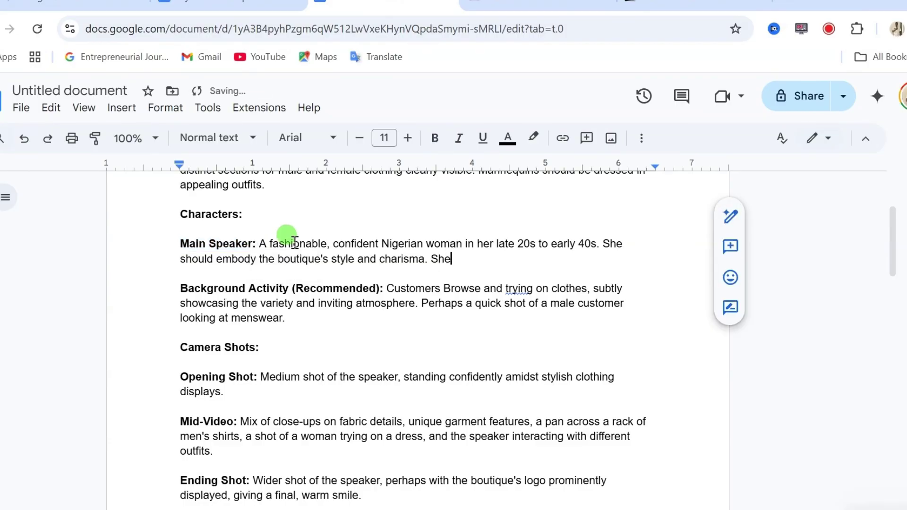
{"action": "key", "text": "ctrl+v"}
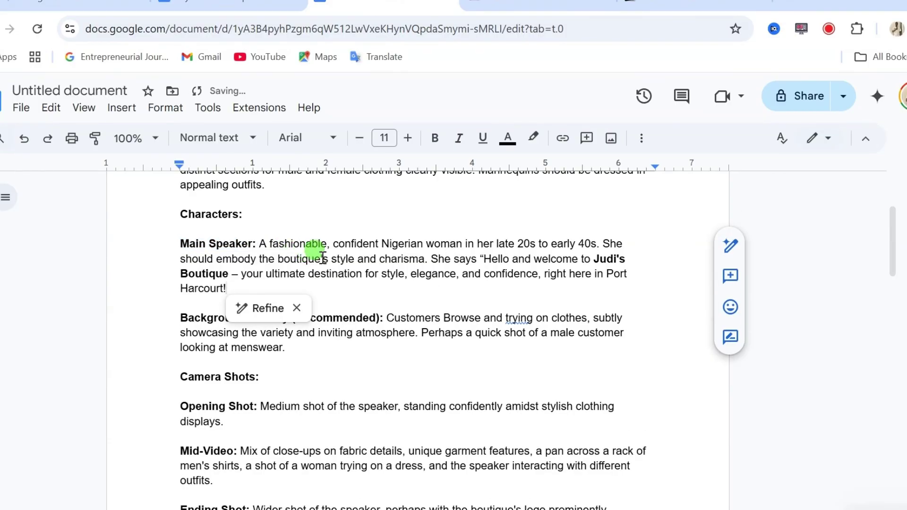
{"action": "left_click_drag", "start_coordinate": [485, 262], "coordinate": [486, 276]}
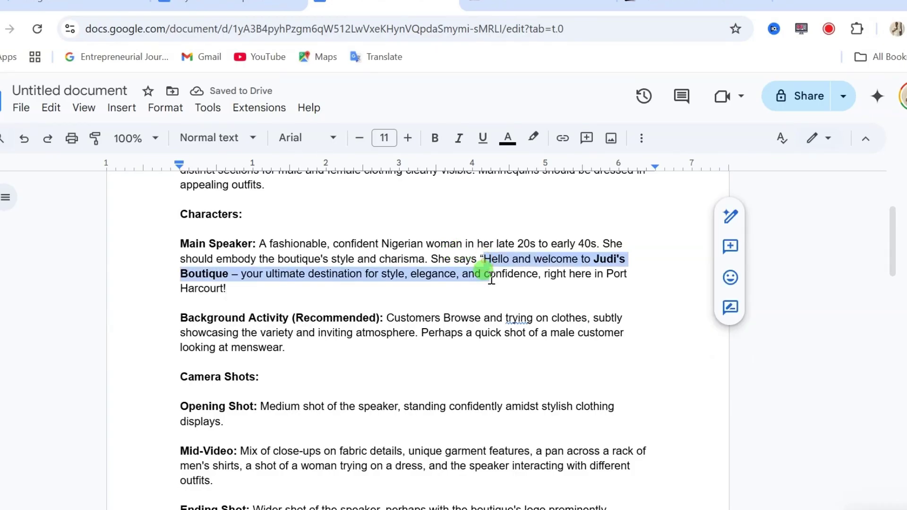
{"action": "left_click", "coordinate": [487, 277]}
{"action": "key", "text": "ctrl+shift+Down"}
{"action": "left_click", "coordinate": [349, 275]}
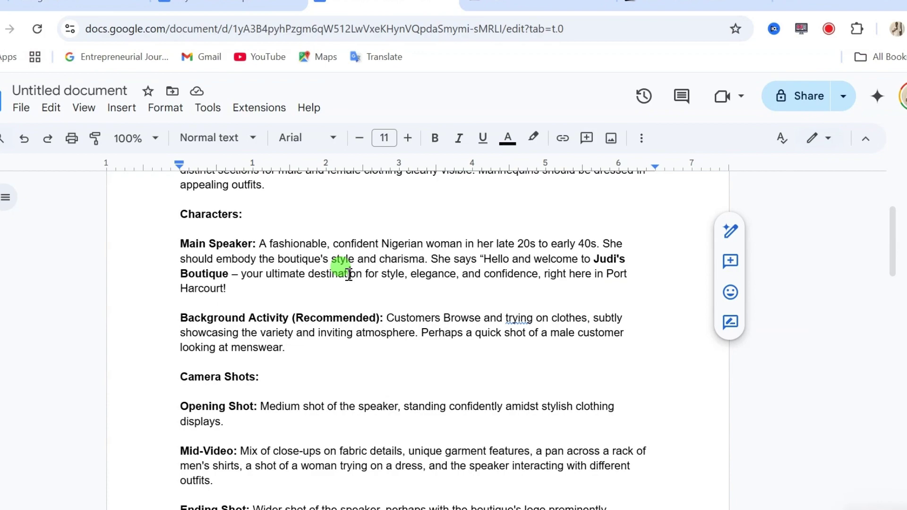
{"action": "scroll", "coordinate": [318, 275], "scroll_direction": "up", "scroll_amount": 3}
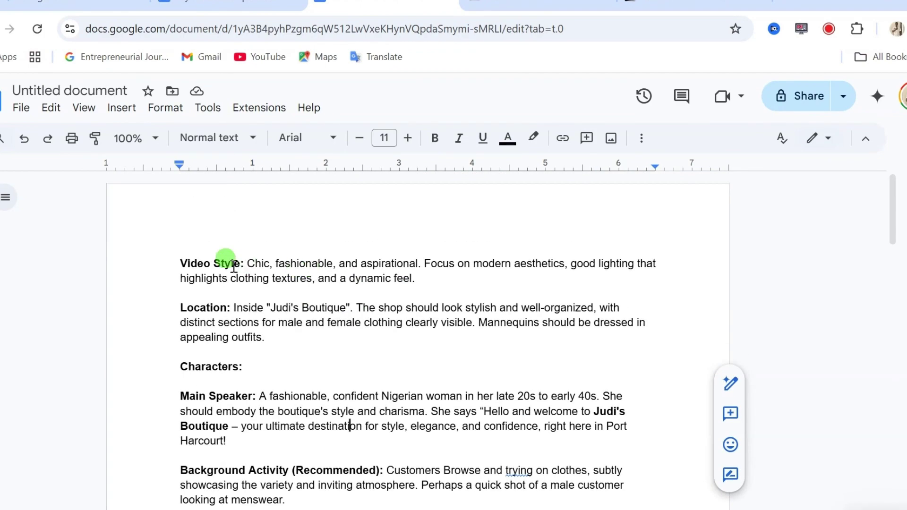
{"action": "triple_click", "coordinate": [224, 284]}
- Copy the Docs prompt from Video Style onward into Flow's Text to Video box
{"action": "scroll", "coordinate": [217, 324], "scroll_direction": "down", "scroll_amount": 8}
{"action": "left_click_drag", "start_coordinate": [226, 290], "coordinate": [403, 391]}
{"action": "scroll", "coordinate": [462, 435], "scroll_direction": "down", "scroll_amount": 4}
{"action": "key", "text": "ctrl+Tab"}
{"action": "key", "text": "ctrl+Tab"}
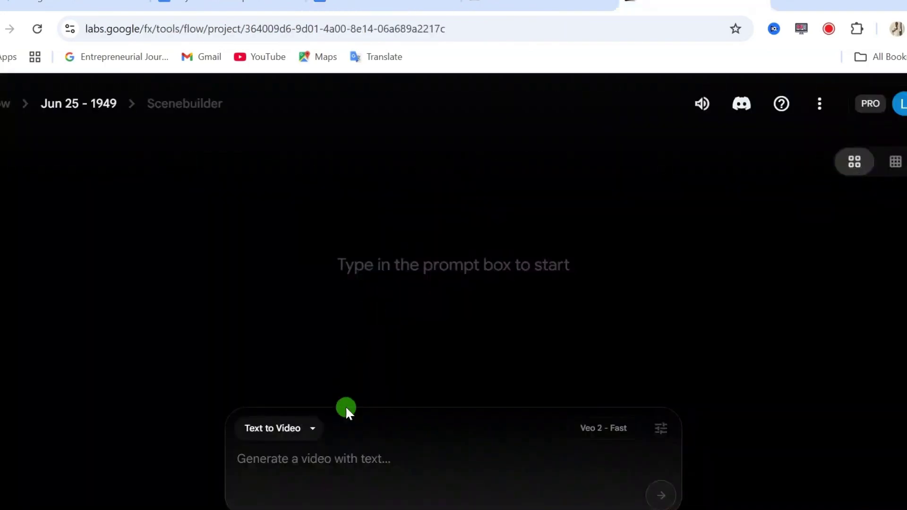
{"action": "right_click", "coordinate": [334, 466]}
{"action": "left_click", "coordinate": [360, 293]}
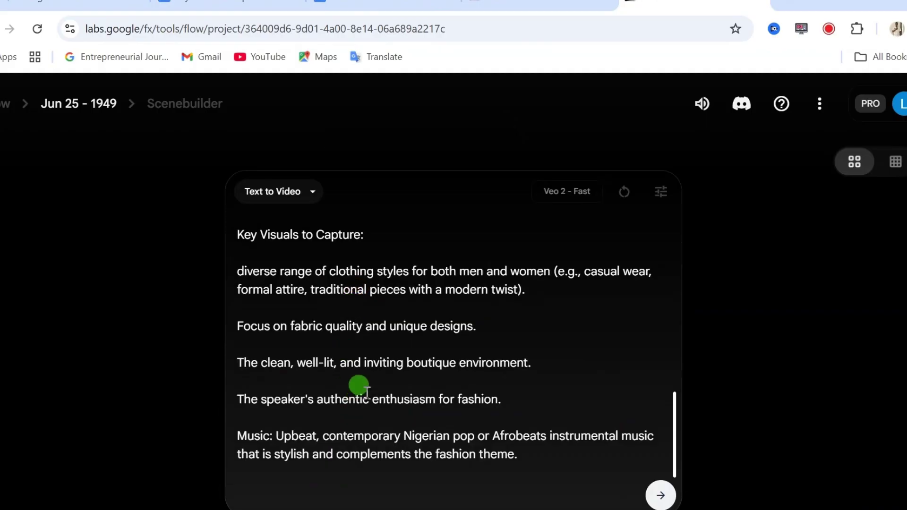
{"action": "scroll", "coordinate": [357, 383], "scroll_direction": "up", "scroll_amount": 5}
- Set the model to Veo 3 - Fast (Text to Video) and generate the clip
{"action": "left_click", "coordinate": [663, 199]}
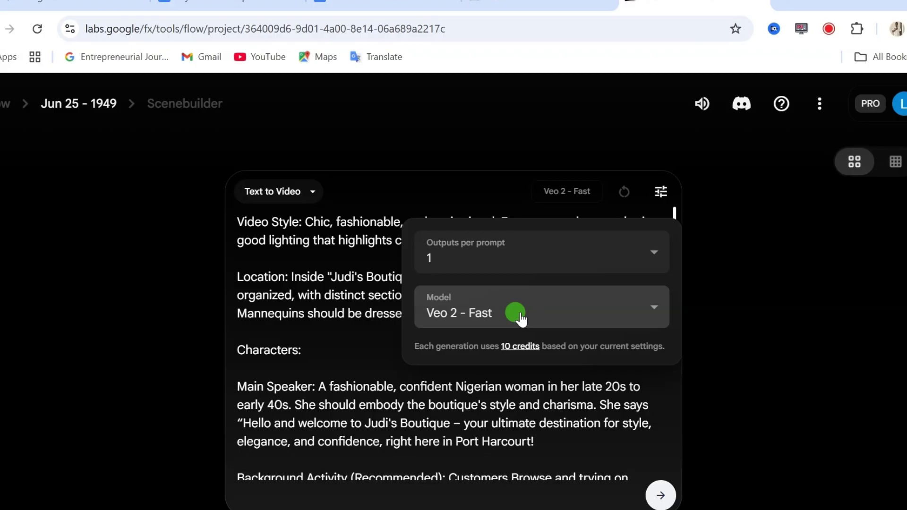
{"action": "left_click", "coordinate": [520, 316]}
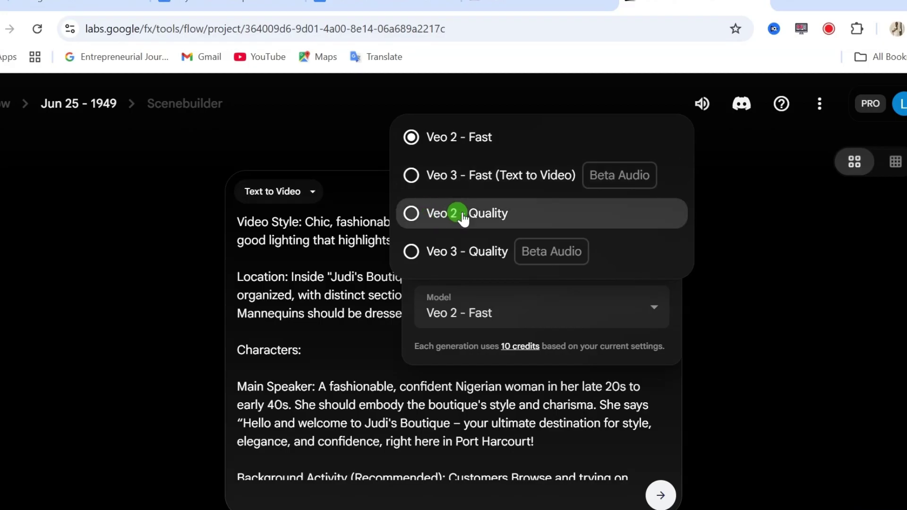
{"action": "left_click", "coordinate": [470, 180]}
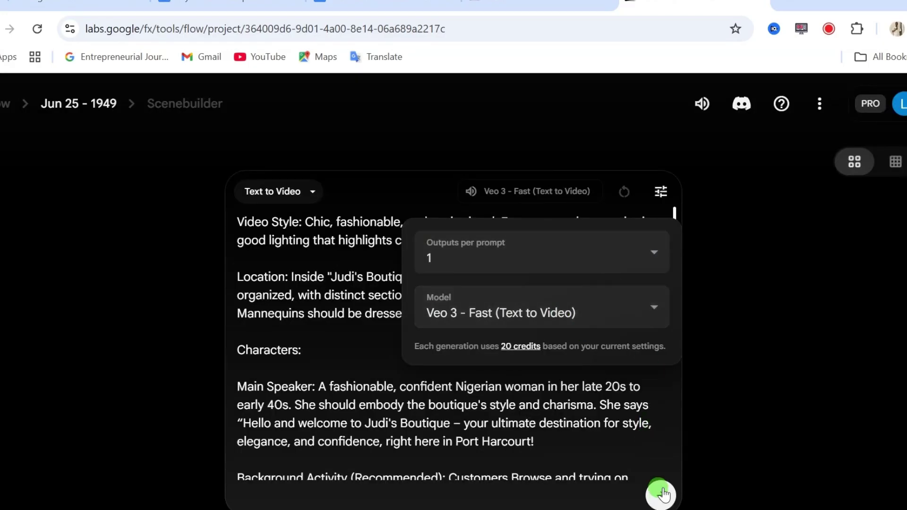
{"action": "left_click", "coordinate": [661, 496]}
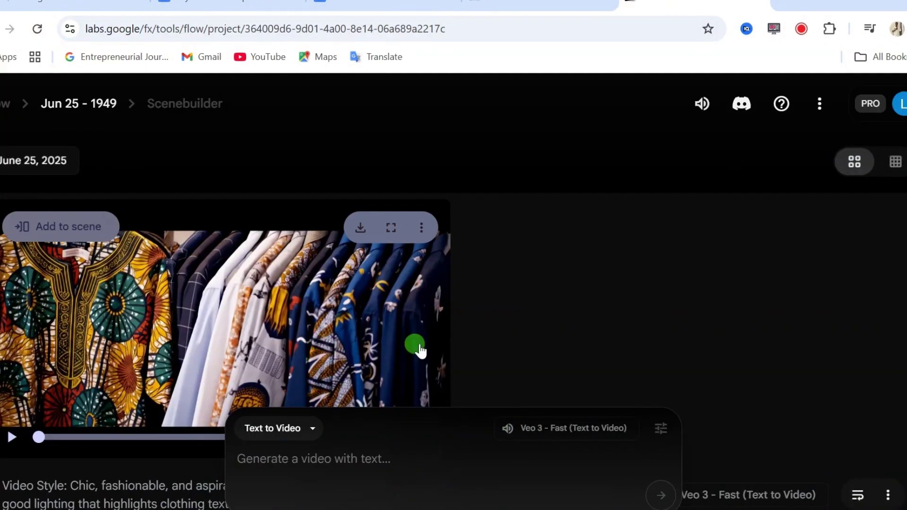
- In Docs, copy the second script paragraph, 'Are you constantly searching for that perfect outfit…'
{"action": "key", "text": "ctrl+Tab"}
{"action": "left_click_drag", "start_coordinate": [180, 271], "coordinate": [308, 299]}
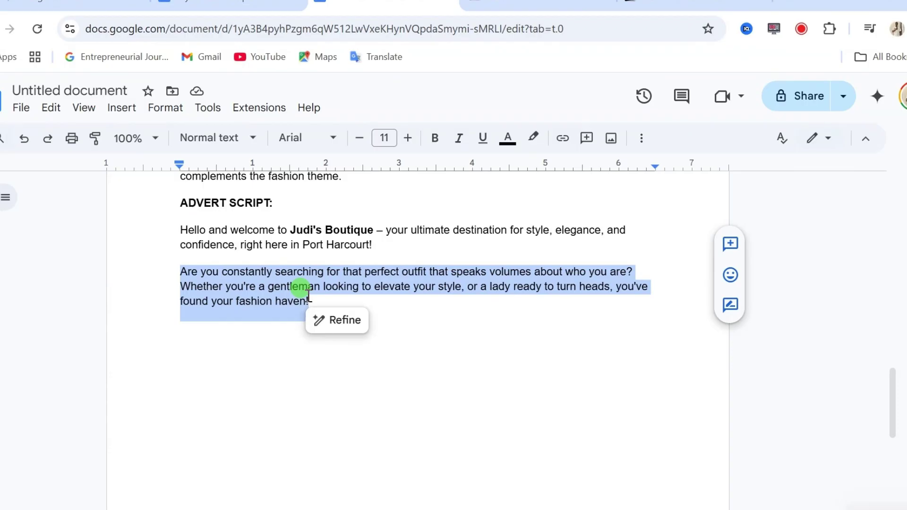
{"action": "left_click_drag", "start_coordinate": [180, 271], "coordinate": [315, 304]}
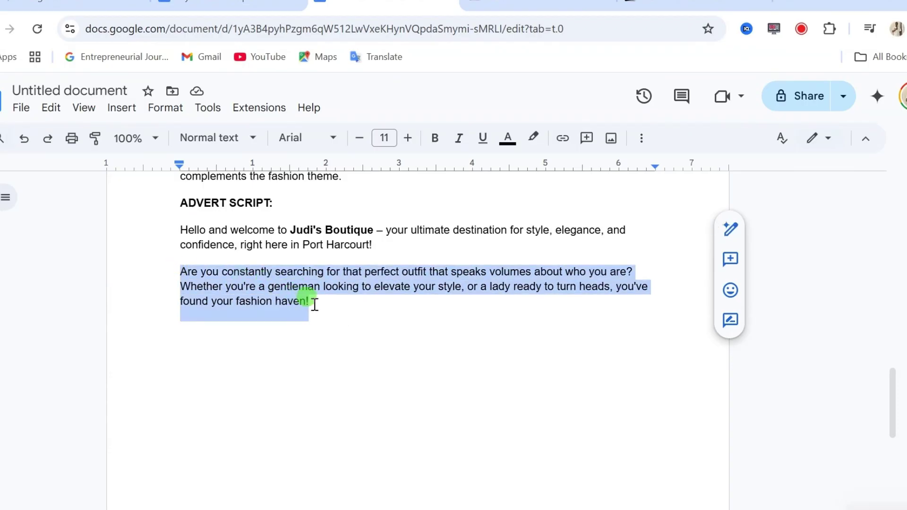
{"action": "right_click", "coordinate": [278, 276]}
{"action": "left_click", "coordinate": [326, 184]}
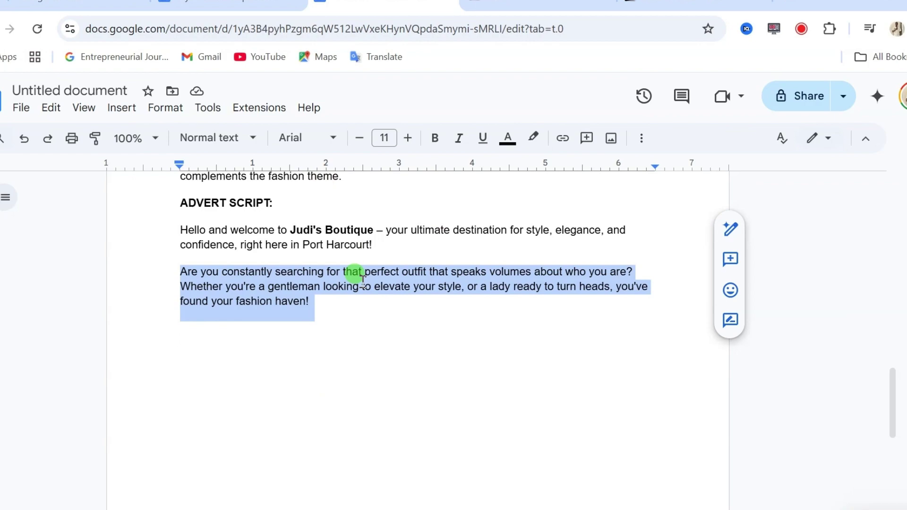
{"action": "scroll", "coordinate": [354, 274], "scroll_direction": "up", "scroll_amount": 10}
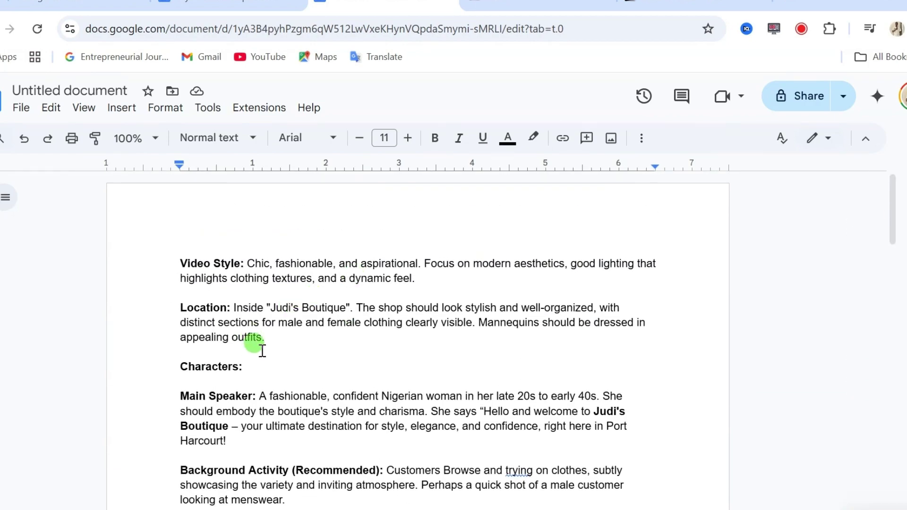
{"action": "scroll", "coordinate": [262, 351], "scroll_direction": "down", "scroll_amount": 2}
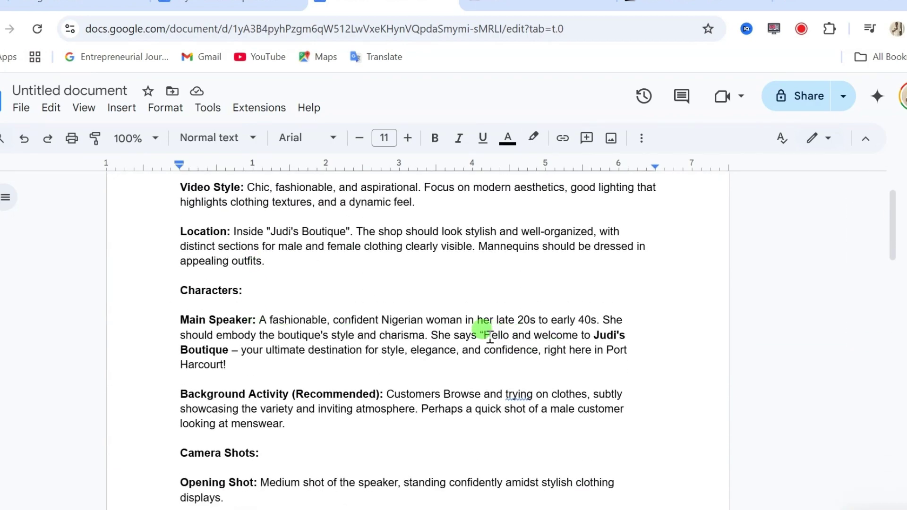
- Paste the copied boutique prompt into Flow's prompt box and submit it for generation
{"action": "key", "text": "ctrl+Tab"}
{"action": "right_click", "coordinate": [286, 458]}
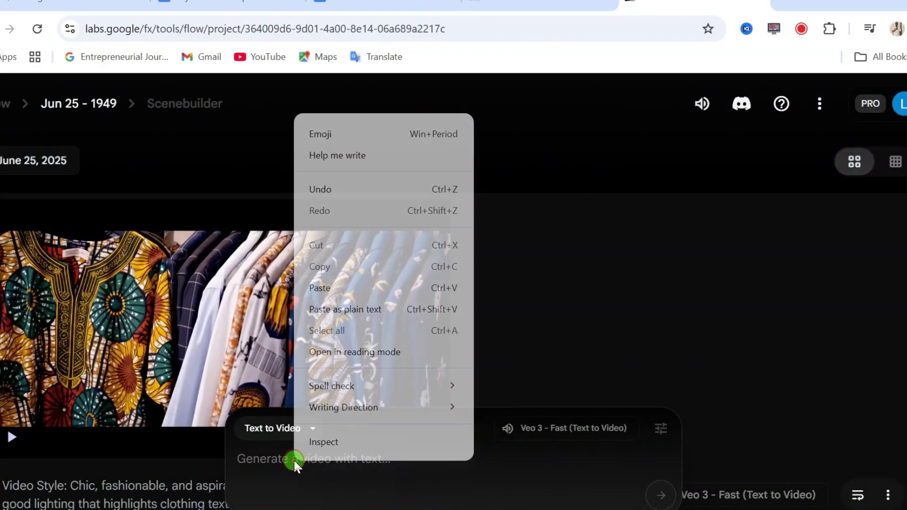
{"action": "left_click", "coordinate": [331, 288]}
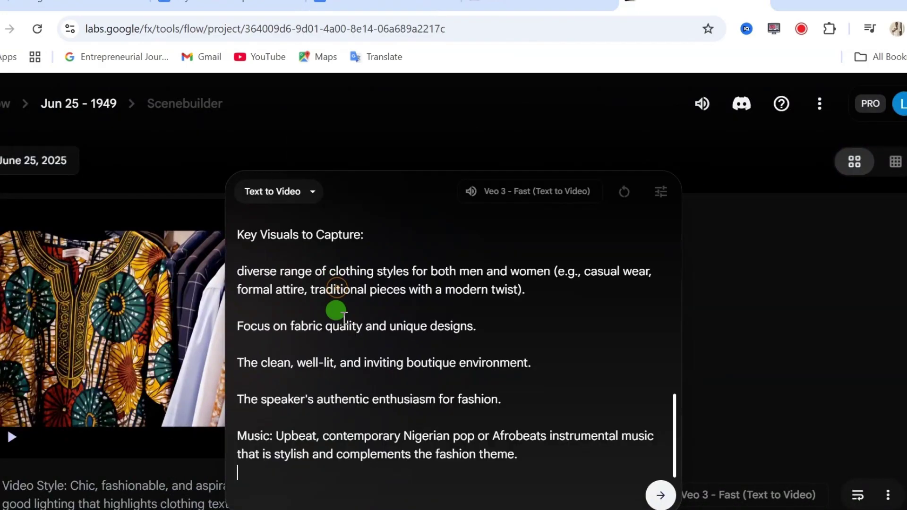
{"action": "left_click", "coordinate": [664, 495]}
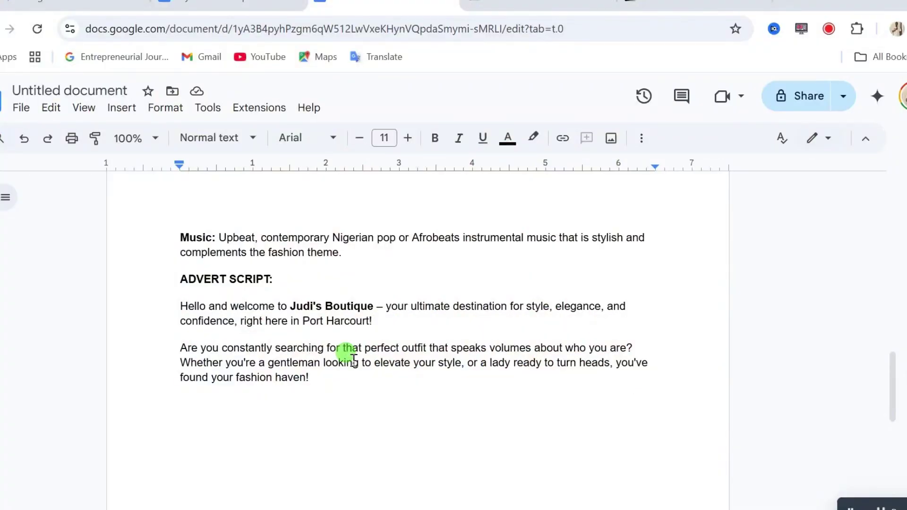
- Highlight the Video Style and Location headings and the Location description in the prompt
{"action": "scroll", "coordinate": [354, 361], "scroll_direction": "up", "scroll_amount": 10}
{"action": "left_click", "coordinate": [245, 283]}
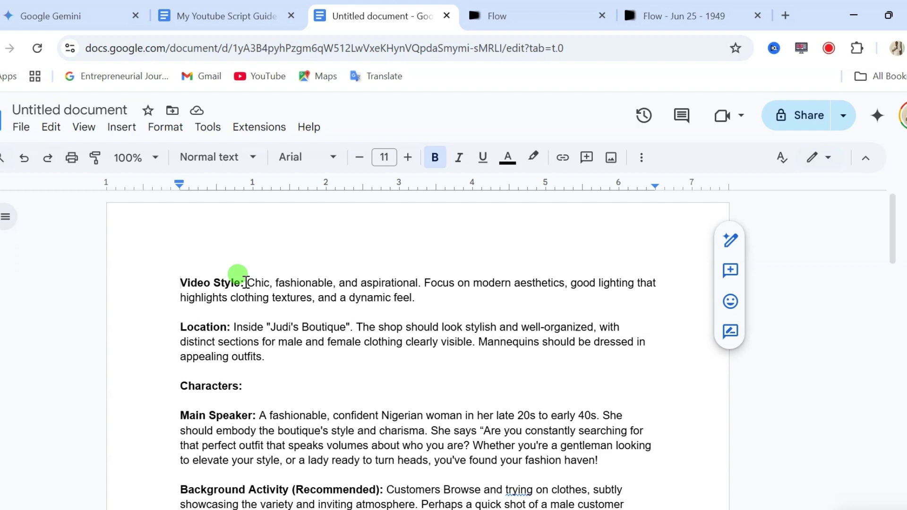
{"action": "left_click_drag", "start_coordinate": [245, 283], "coordinate": [191, 282]}
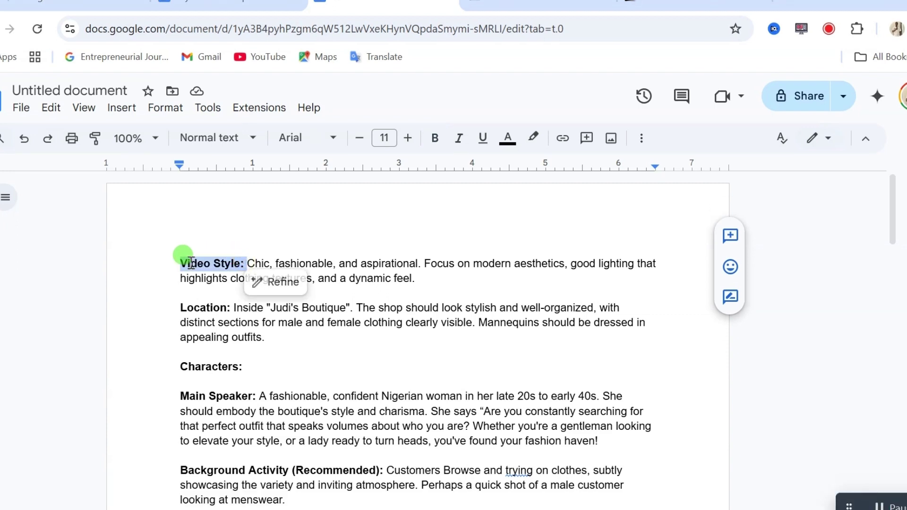
{"action": "left_click", "coordinate": [226, 264]}
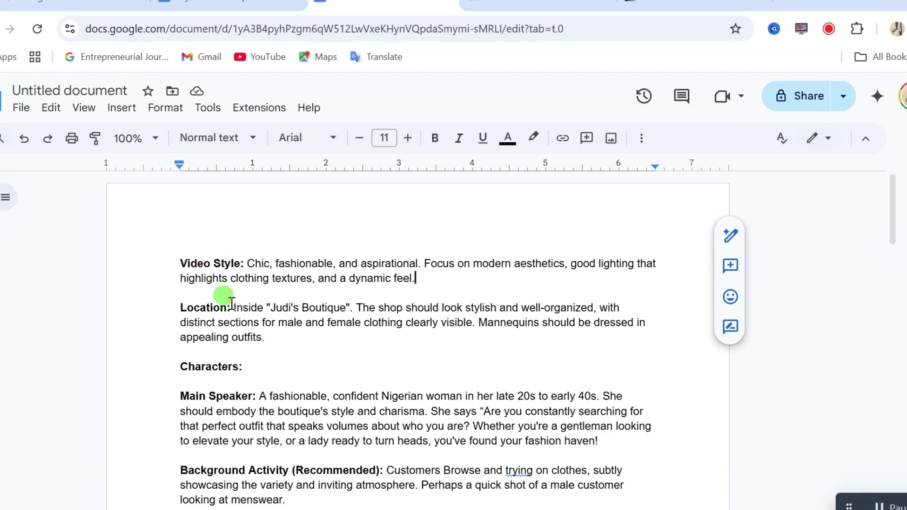
{"action": "left_click_drag", "start_coordinate": [231, 308], "coordinate": [194, 309]}
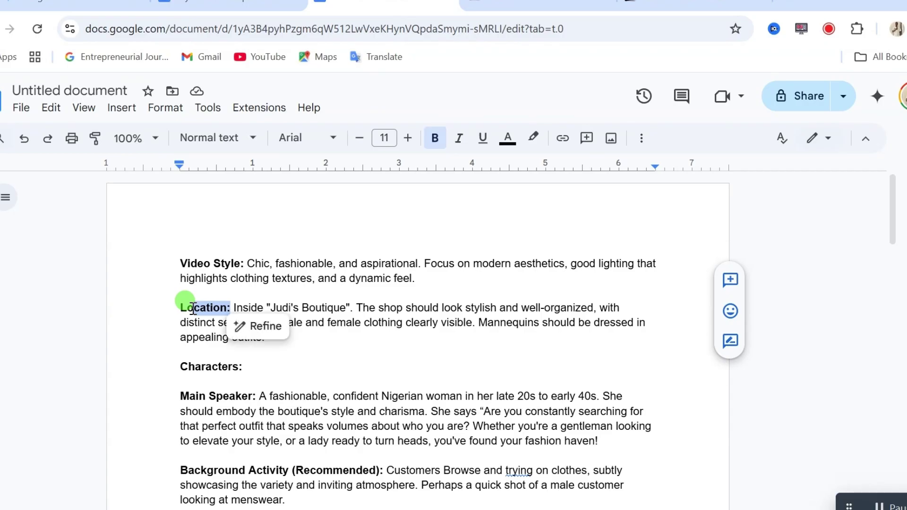
{"action": "left_click_drag", "start_coordinate": [247, 264], "coordinate": [417, 280]}
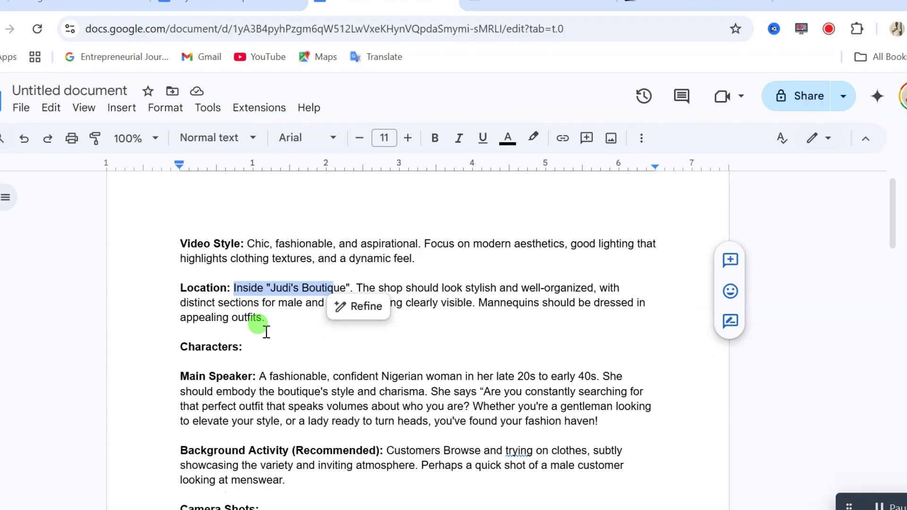
{"action": "scroll", "coordinate": [263, 328], "scroll_direction": "down", "scroll_amount": 1}
{"action": "left_click_drag", "start_coordinate": [178, 290], "coordinate": [243, 291]}
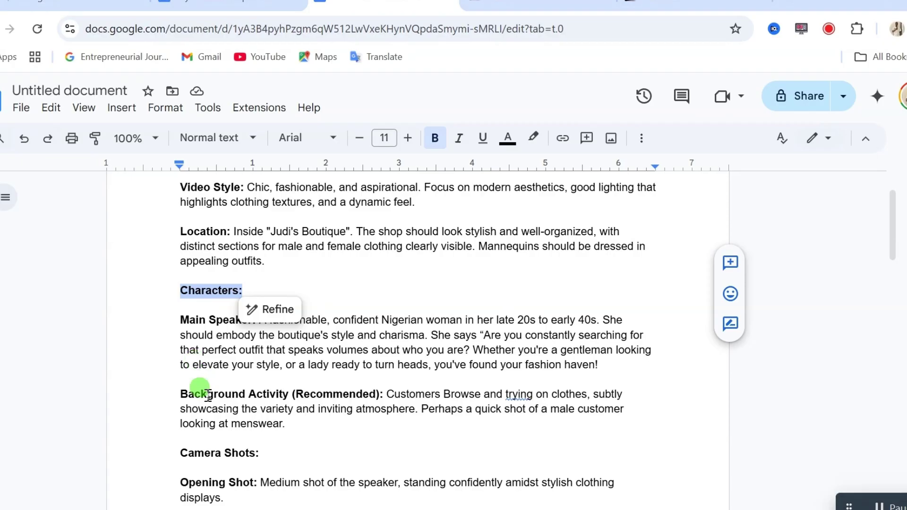
- Highlight the Background Activity, Opening Shot and Mid-Video sections, then view the finished Flow clip
{"action": "left_click_drag", "start_coordinate": [168, 394], "coordinate": [289, 392]}
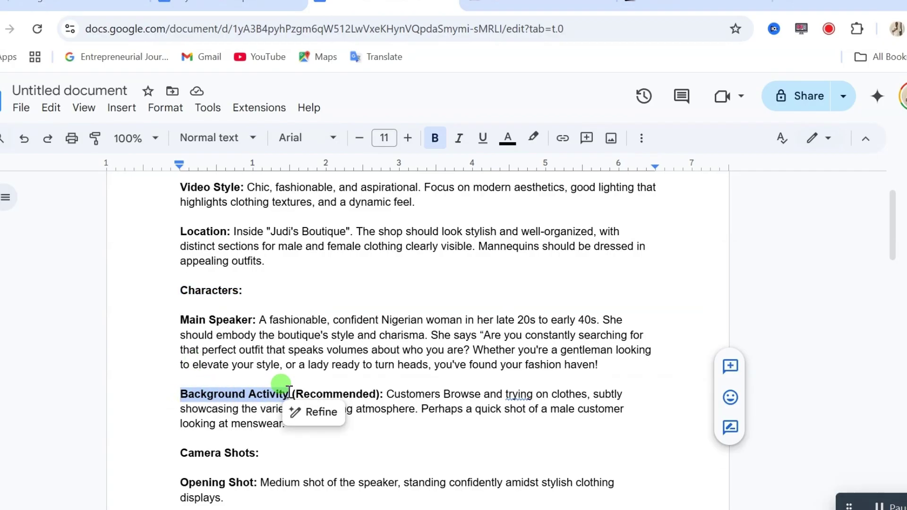
{"action": "scroll", "coordinate": [287, 390], "scroll_direction": "down", "scroll_amount": 3}
{"action": "scroll", "coordinate": [212, 350], "scroll_direction": "down", "scroll_amount": 1}
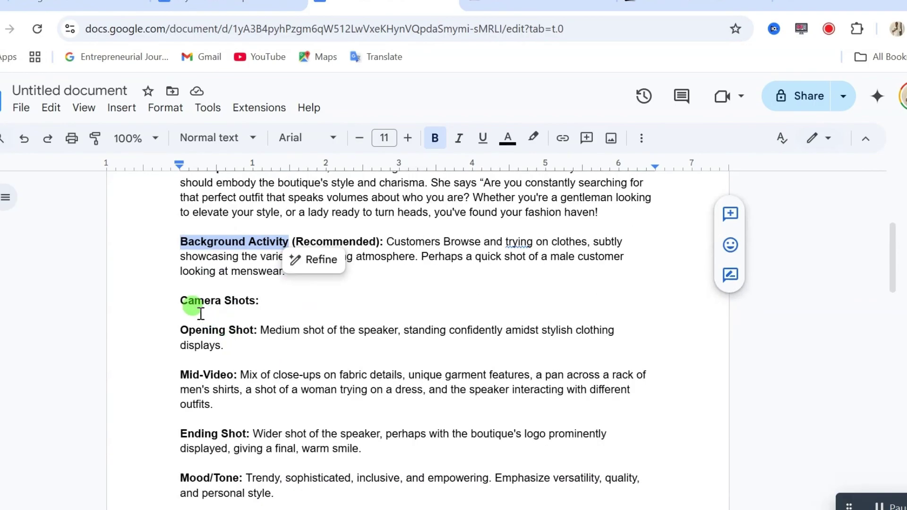
{"action": "left_click_drag", "start_coordinate": [176, 329], "coordinate": [258, 329]}
{"action": "left_click_drag", "start_coordinate": [180, 375], "coordinate": [234, 375]}
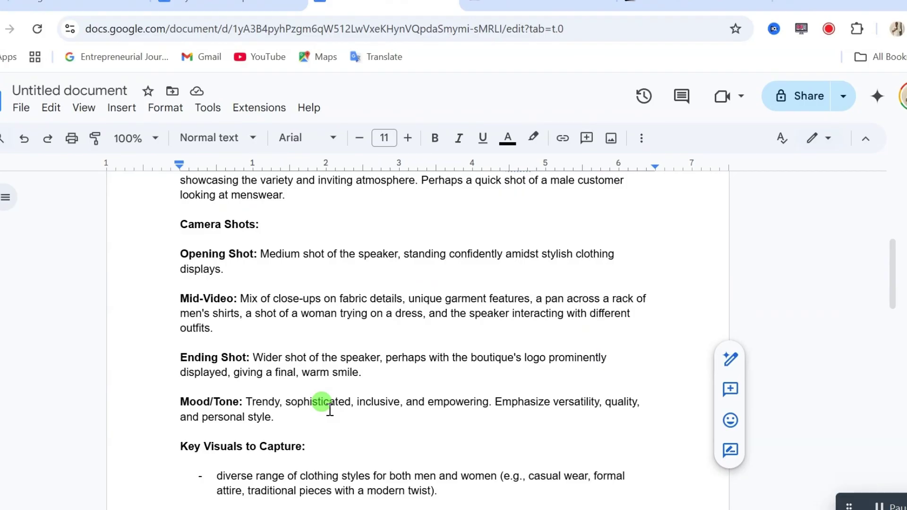
{"action": "scroll", "coordinate": [359, 318], "scroll_direction": "down", "scroll_amount": 6}
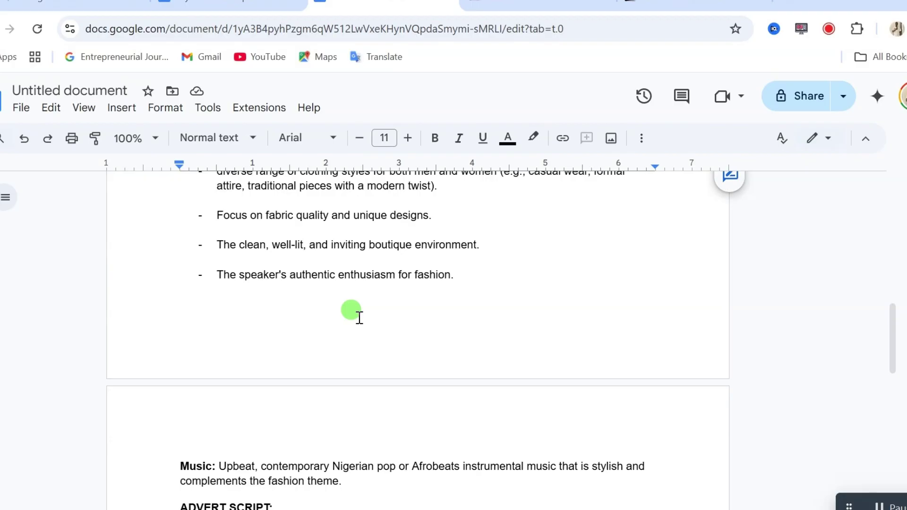
{"action": "scroll", "coordinate": [361, 291], "scroll_direction": "up", "scroll_amount": 2}
{"action": "key", "text": "ctrl+Tab"}
{"action": "key", "text": "ctrl+Tab"}
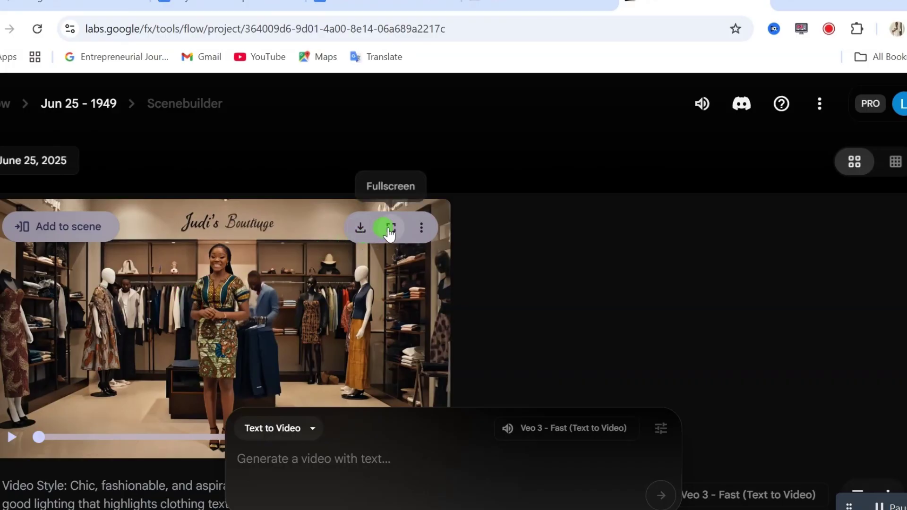
- Switch to the Gemini chat holding the Esther's Hair Collections Veo 3 advert prompt
{"action": "key", "text": "ctrl+Tab"}
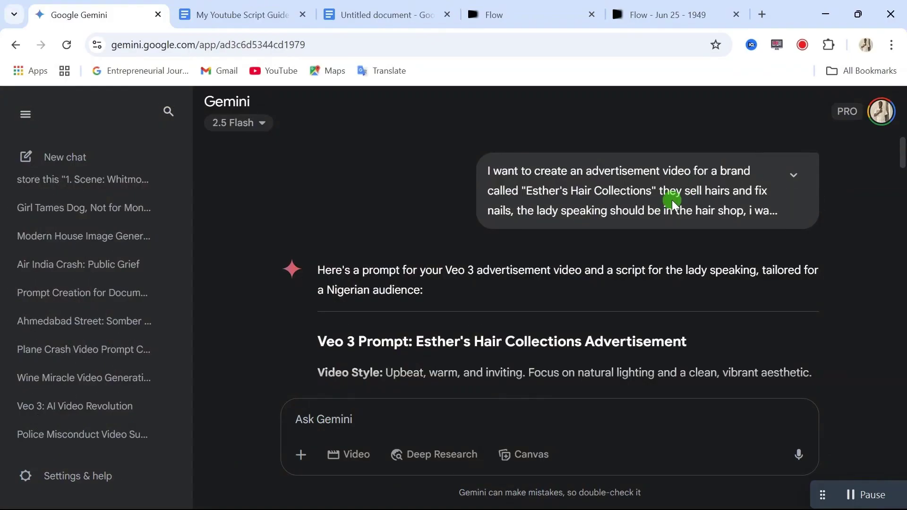